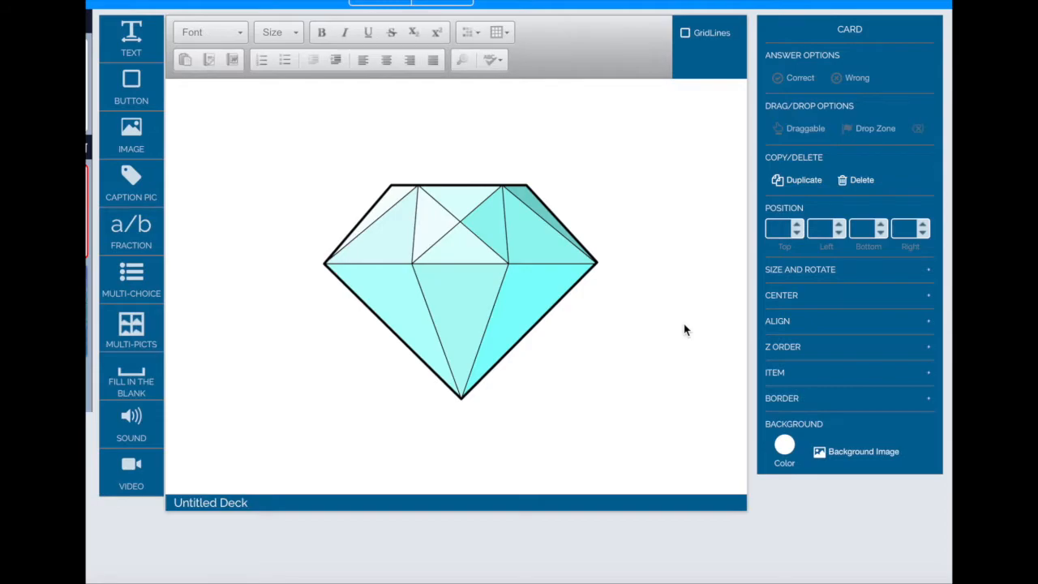
pyautogui.click(535, 272)
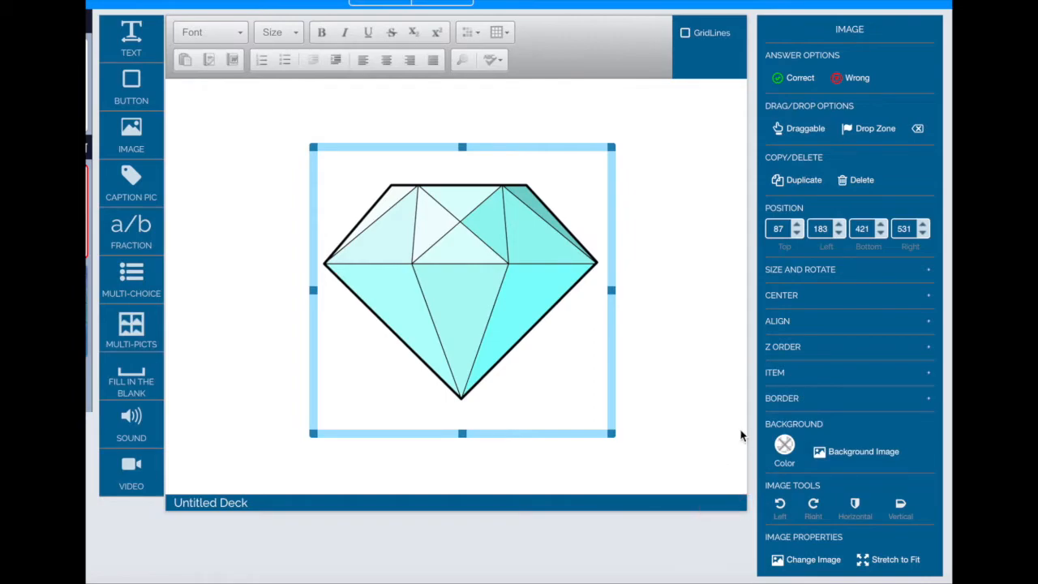
pyautogui.click(782, 508)
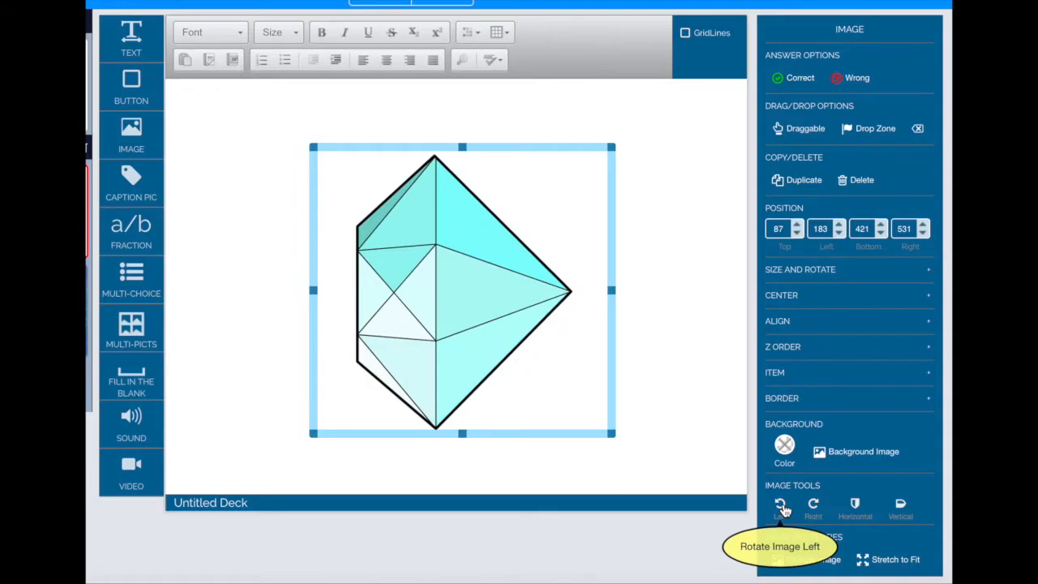
pyautogui.click(783, 509)
pyautogui.click(782, 508)
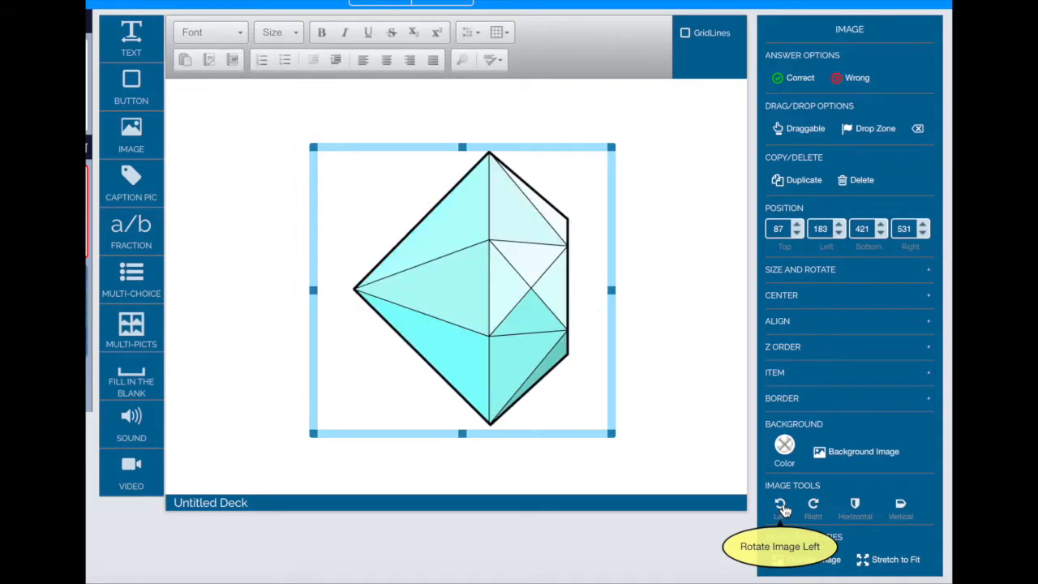
pyautogui.click(782, 509)
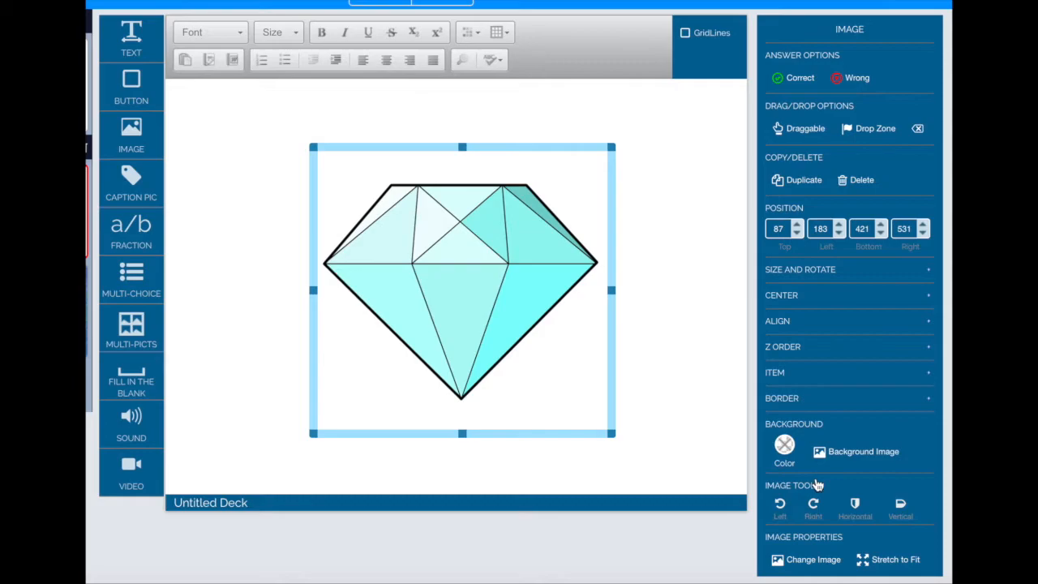
# Step: Mirror the diamond horizontally four times and vertically twice, leaving it as it started
pyautogui.click(857, 510)
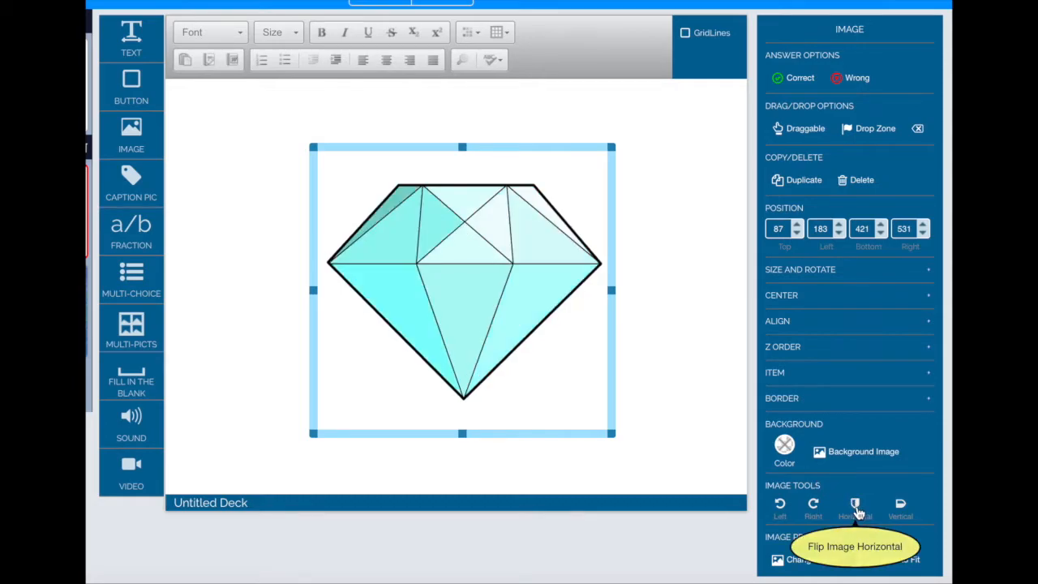
pyautogui.click(857, 509)
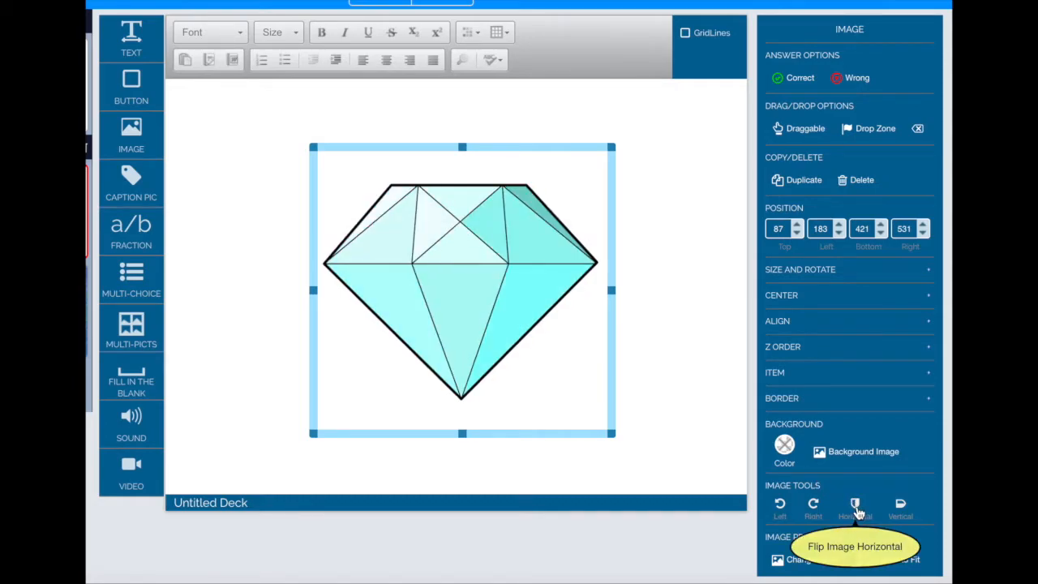
pyautogui.click(857, 509)
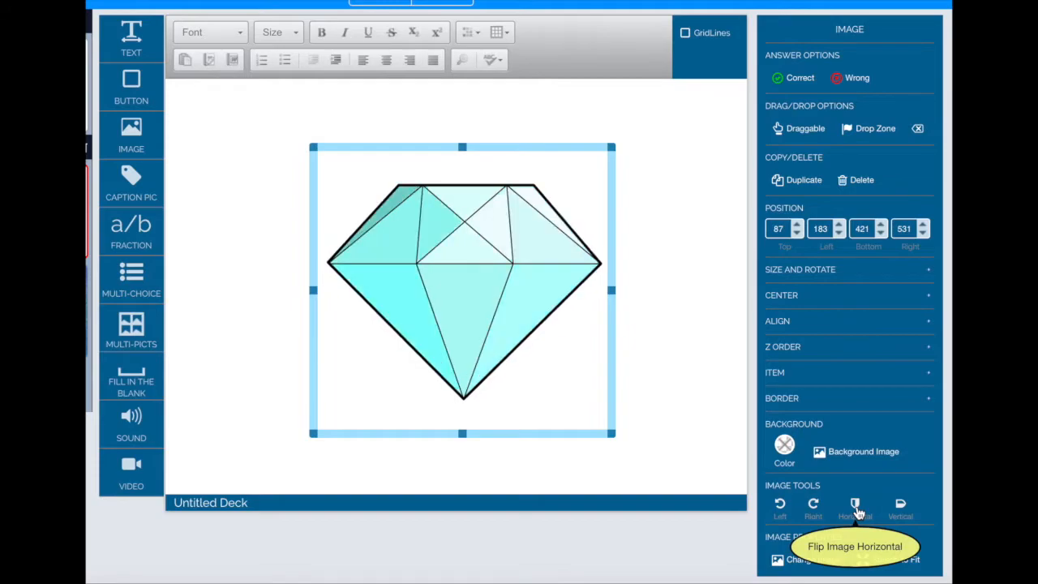
pyautogui.click(857, 509)
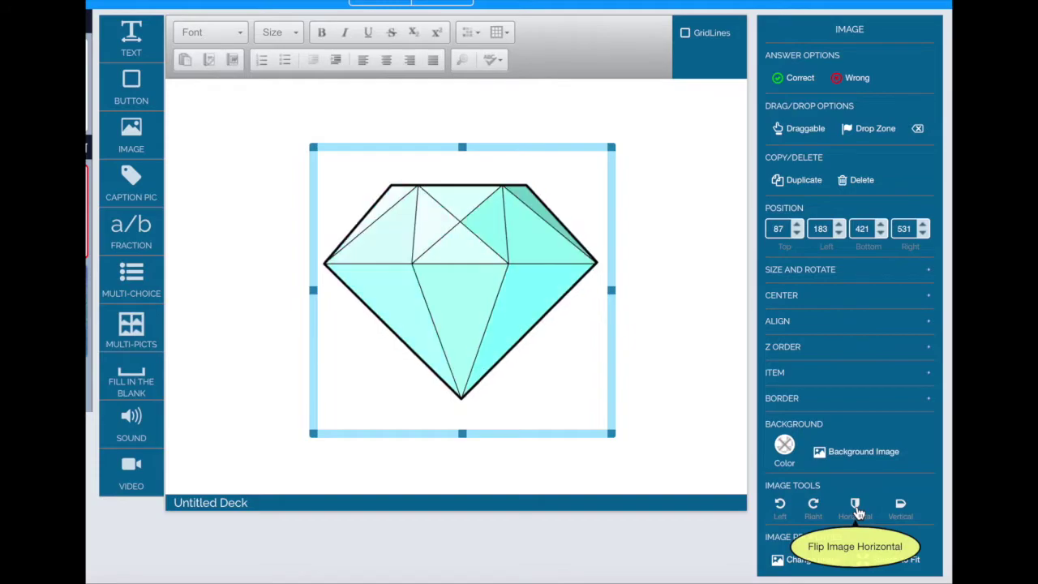
pyautogui.click(901, 506)
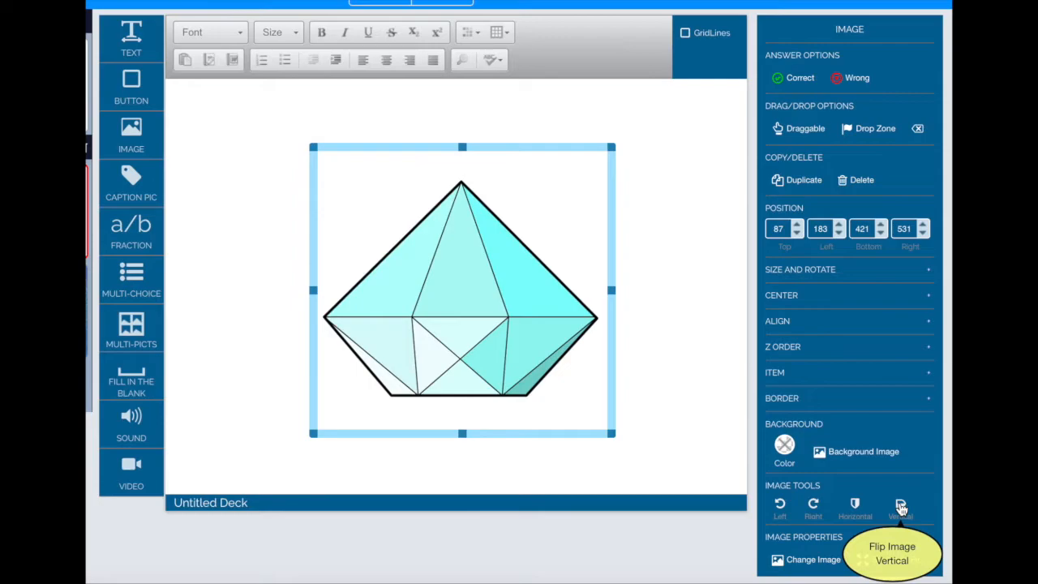
pyautogui.click(901, 506)
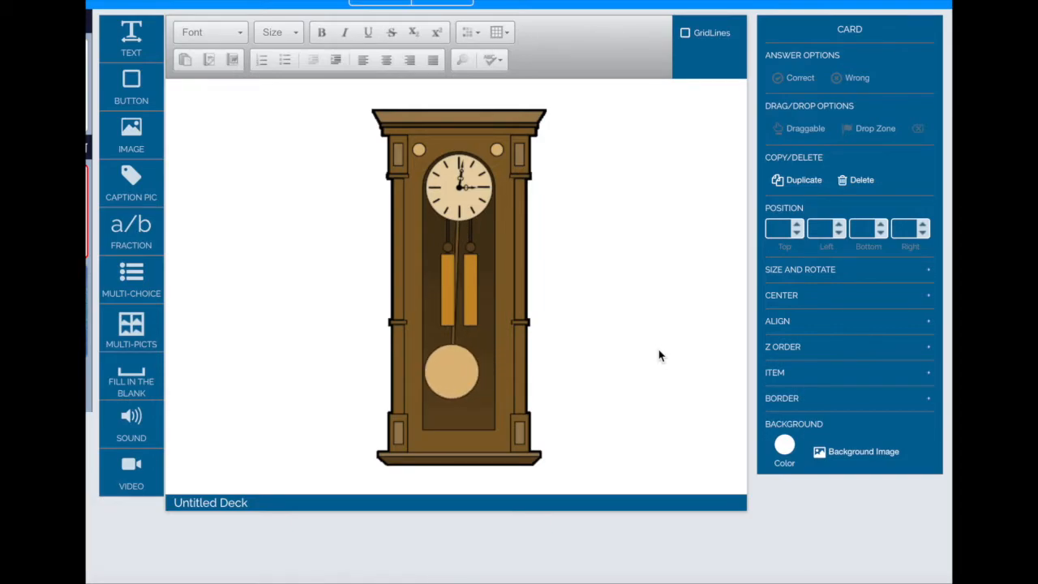
# Step: Rotate the grandfather clock left four quarter turns back to upright, then mirror it horizontally
pyautogui.click(465, 295)
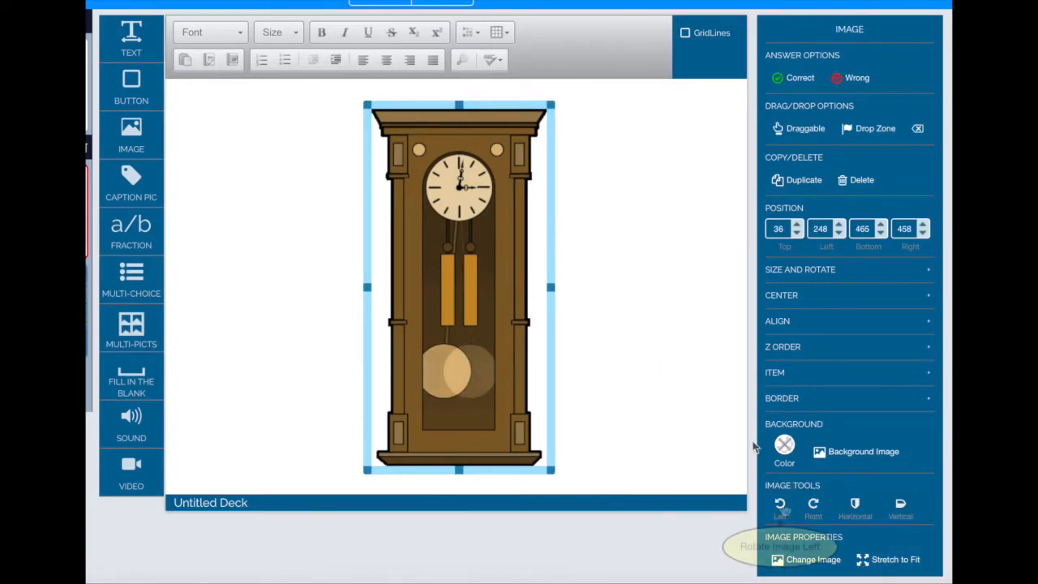
pyautogui.click(781, 504)
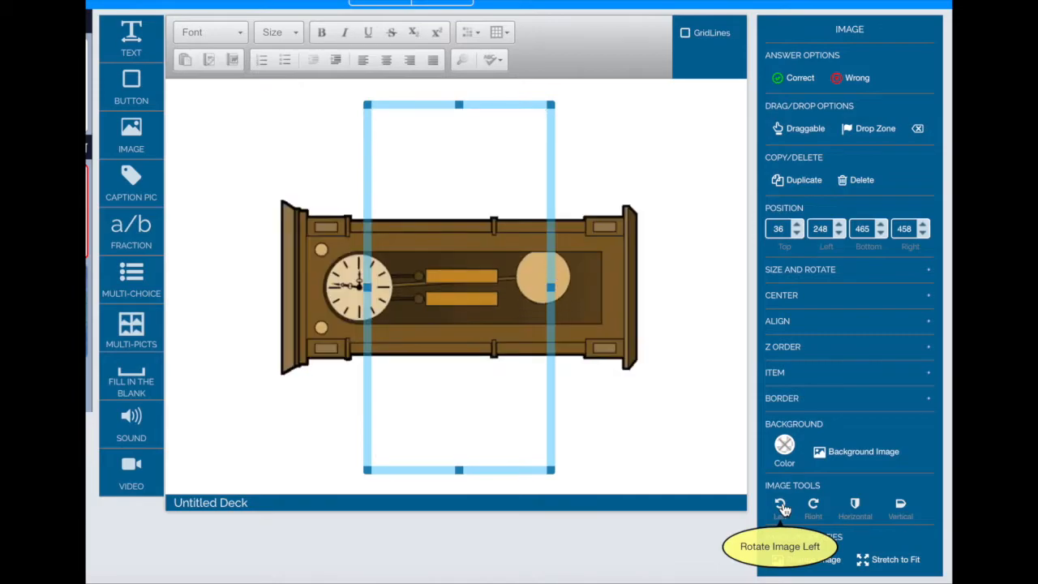
pyautogui.click(781, 506)
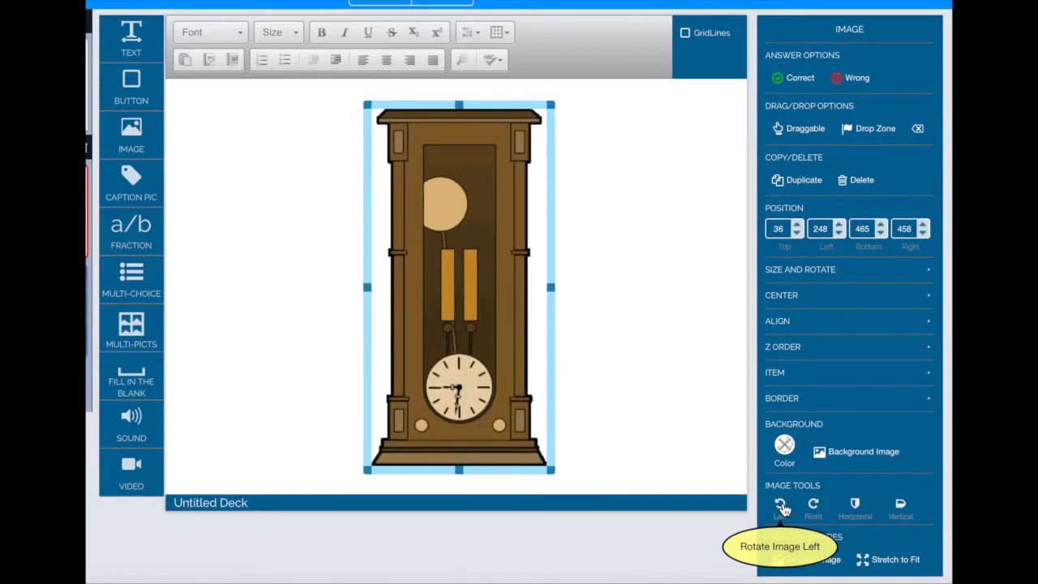
pyautogui.click(781, 505)
pyautogui.click(781, 505)
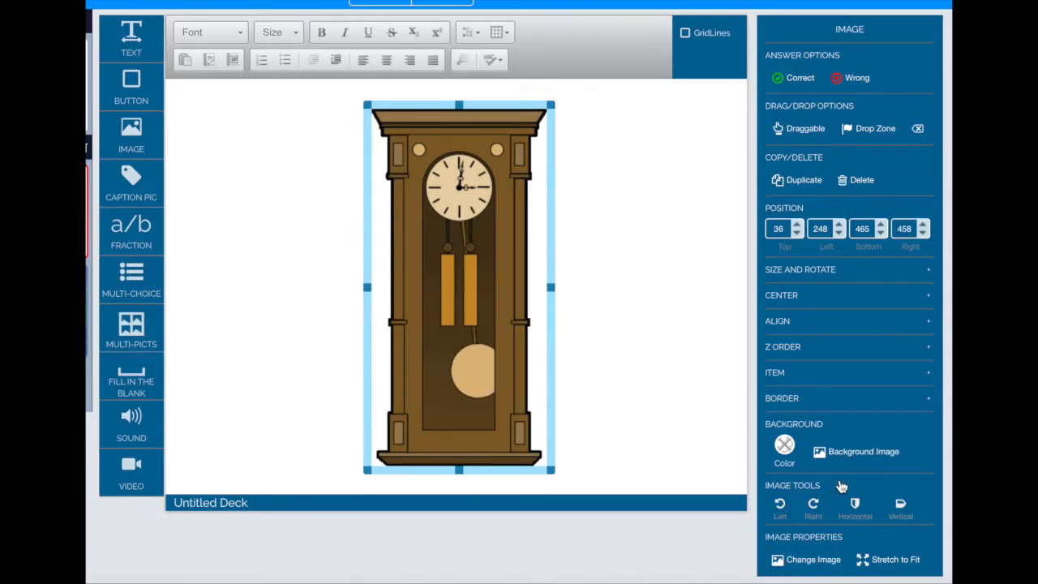
pyautogui.click(855, 504)
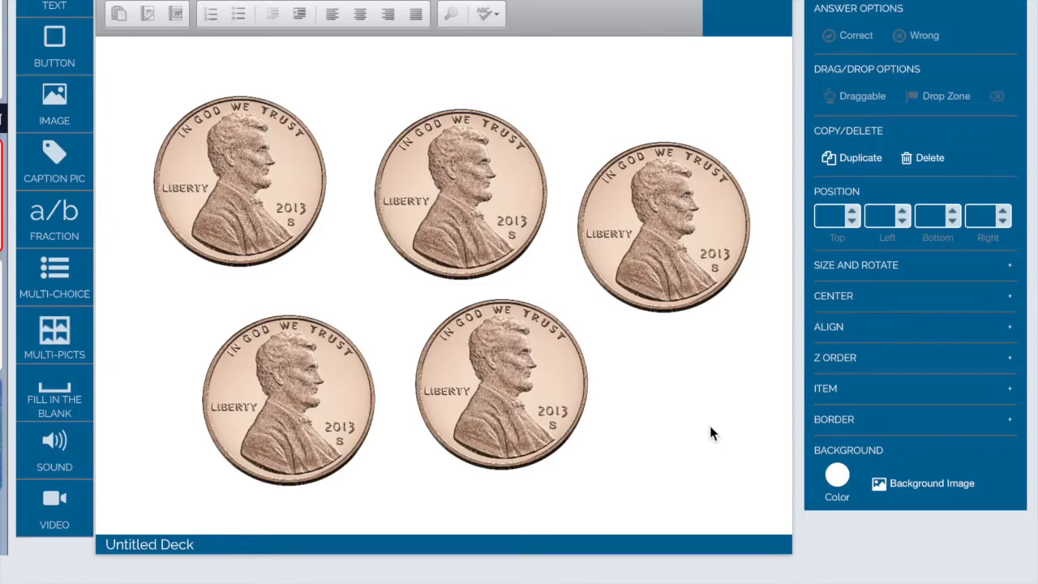
# Step: Tilt the top-right penny to -15 degrees in the Size and Rotate settings
pyautogui.click(657, 292)
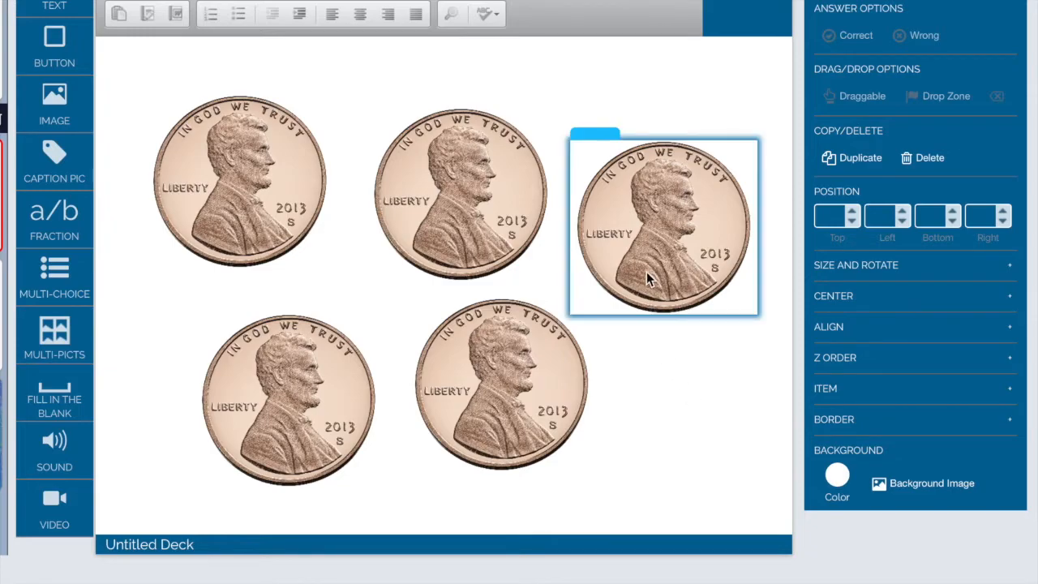
pyautogui.click(649, 276)
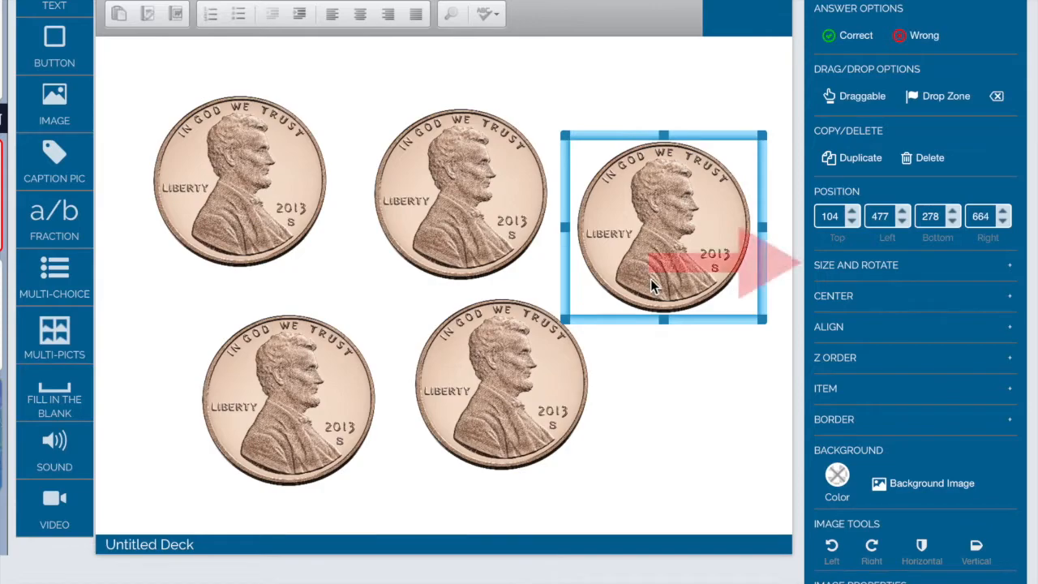
pyautogui.click(858, 268)
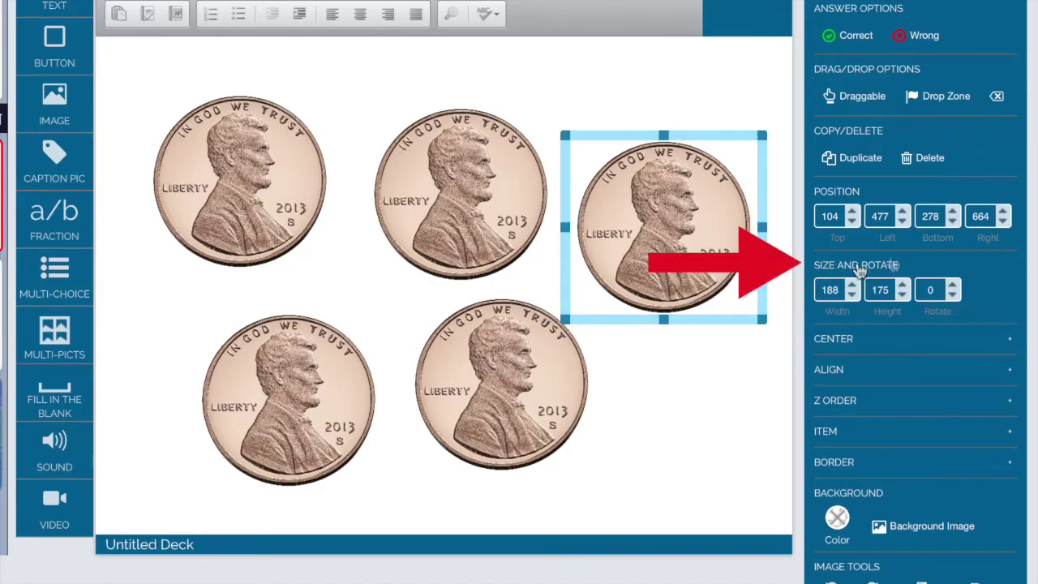
pyautogui.click(953, 296)
pyautogui.click(953, 296)
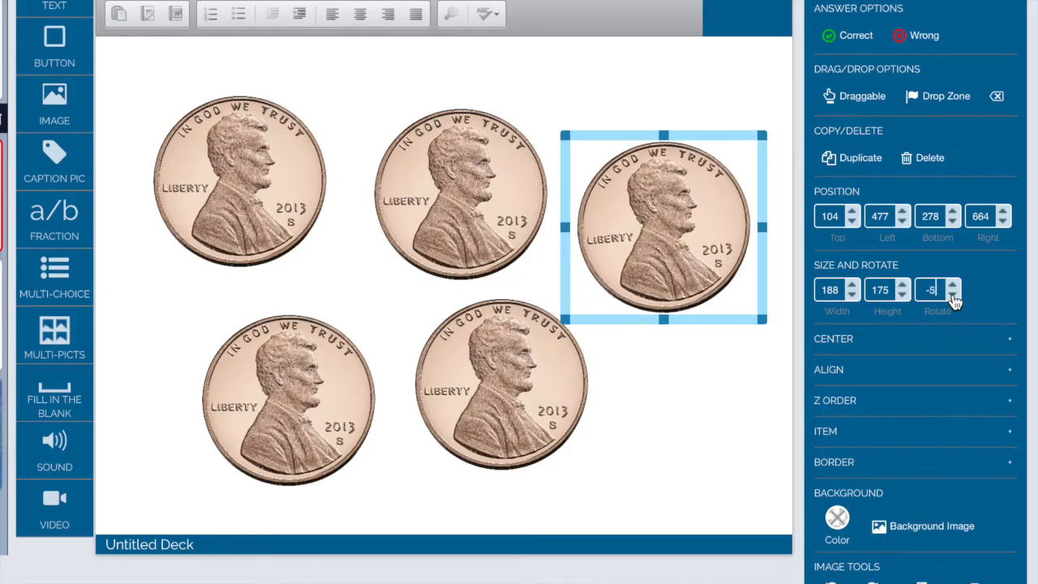
pyautogui.click(953, 296)
pyautogui.click(953, 296)
pyautogui.click(953, 296)
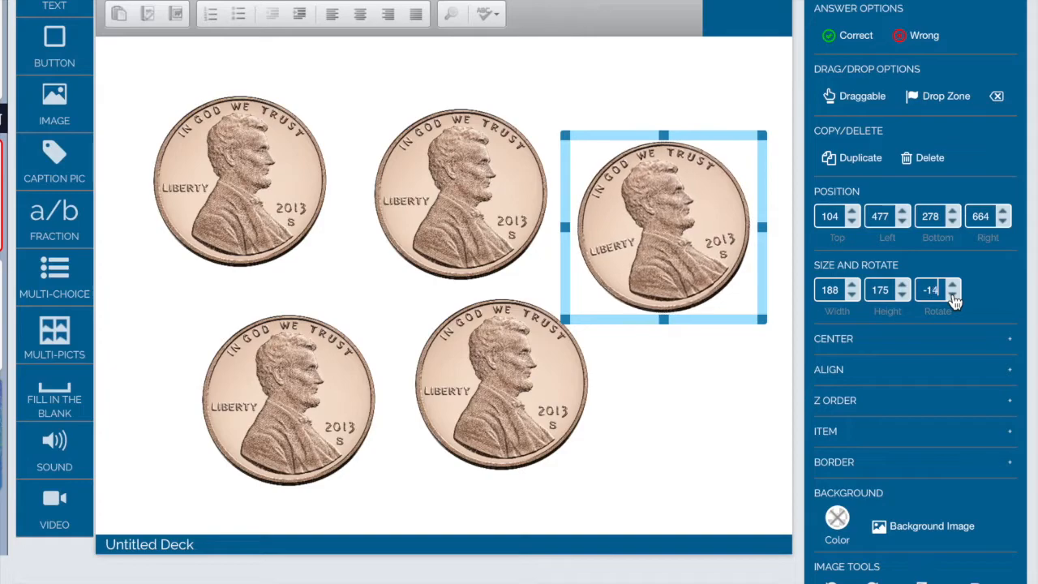
pyautogui.click(953, 296)
pyautogui.click(953, 296)
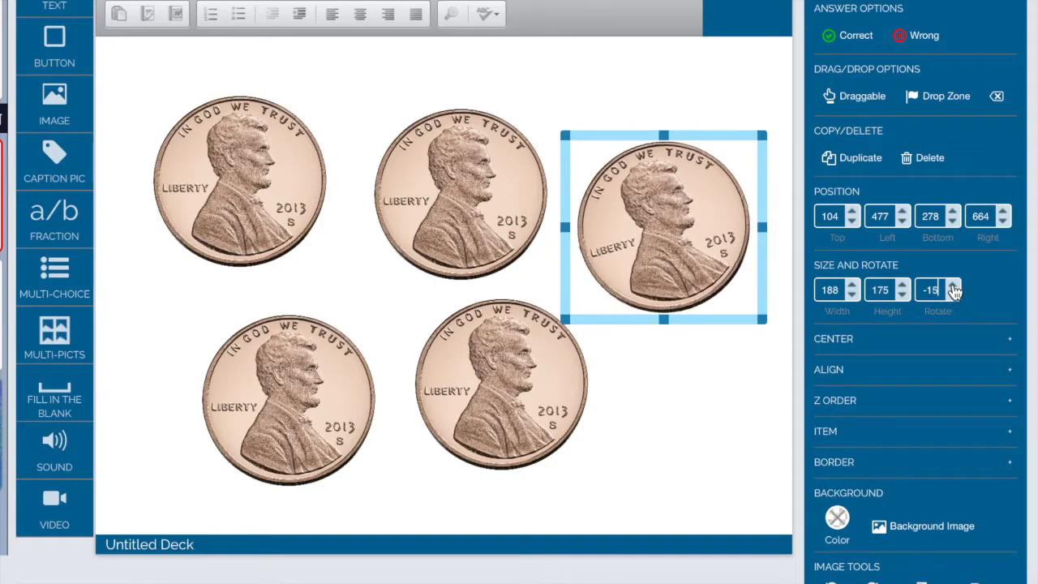
# Step: Tilt the top-middle penny to -5 degrees and the top-left penny slightly counterclockwise
pyautogui.click(511, 223)
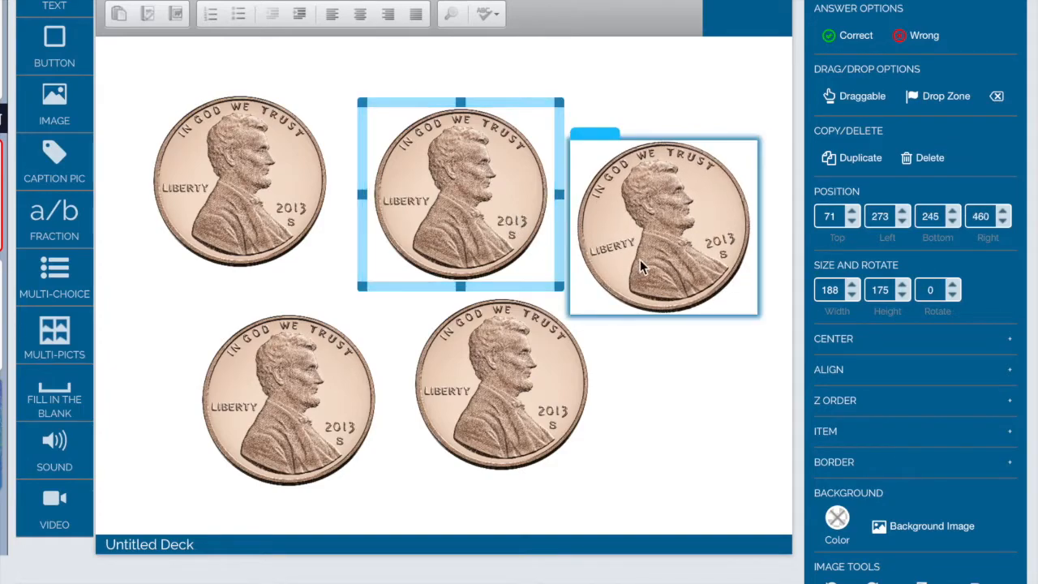
pyautogui.click(953, 296)
pyautogui.click(953, 296)
pyautogui.click(953, 296)
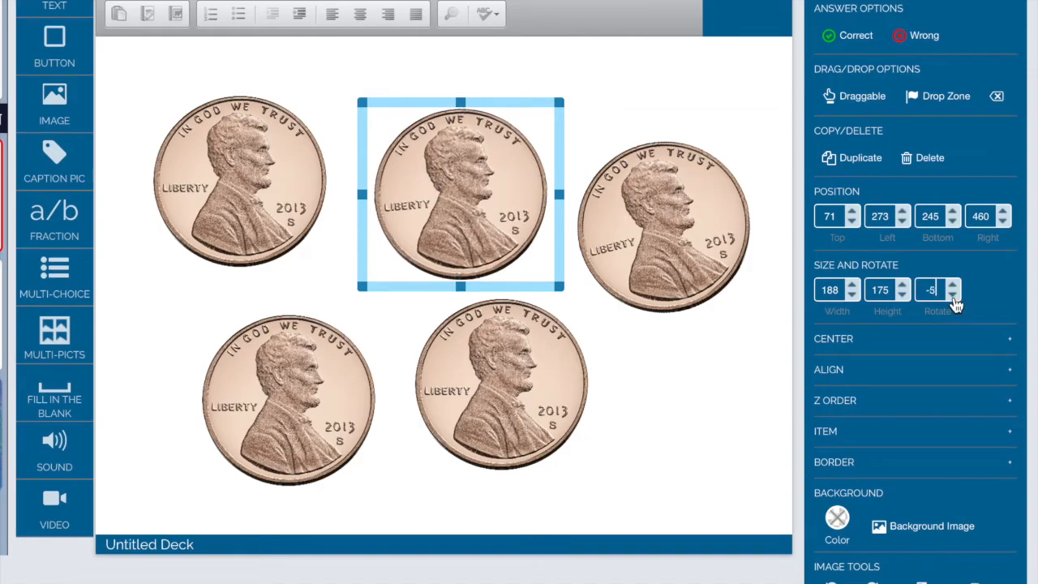
pyautogui.click(241, 199)
pyautogui.click(956, 284)
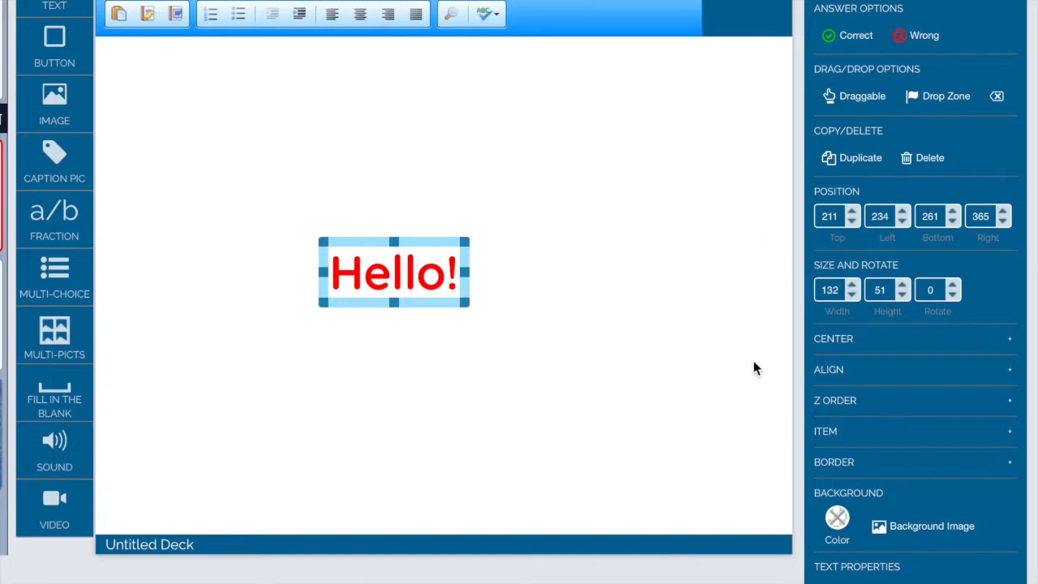
# Step: Rotate the red Hello! text clockwise to 36 degrees with the Rotate spinner
pyautogui.click(954, 285)
pyautogui.click(954, 285)
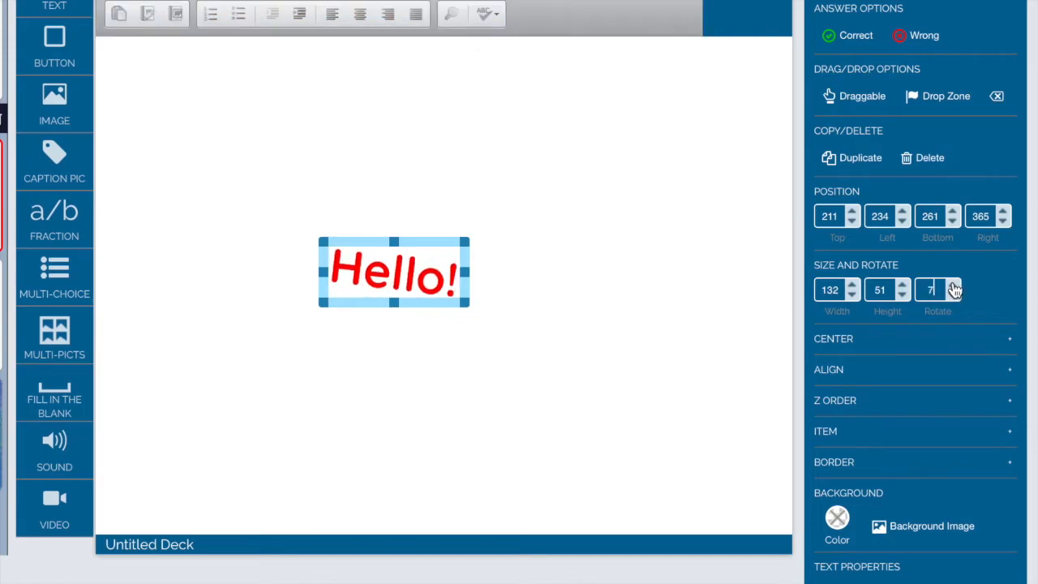
pyautogui.click(954, 285)
pyautogui.click(953, 286)
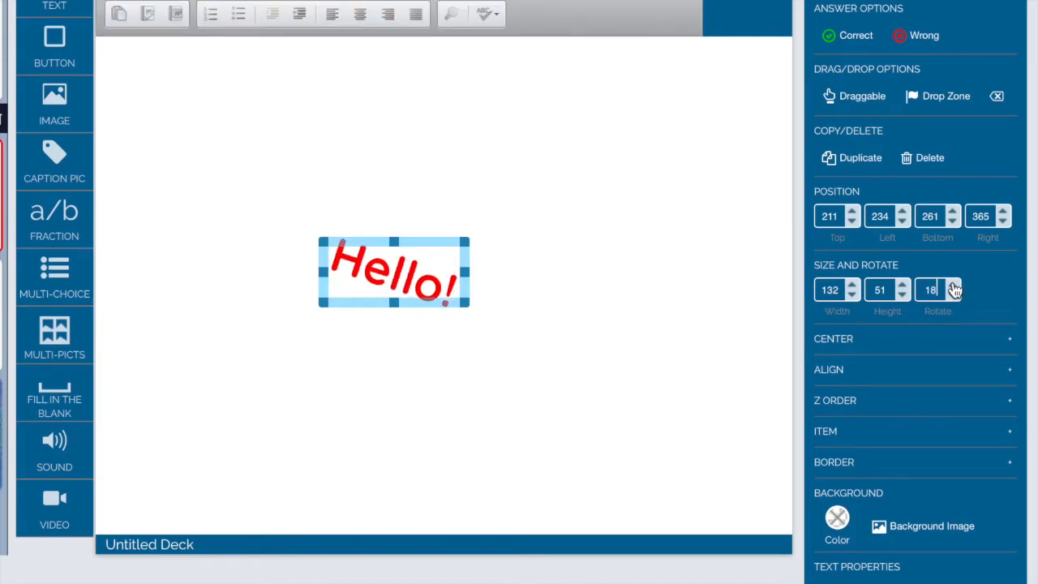
pyautogui.click(954, 285)
pyautogui.click(953, 286)
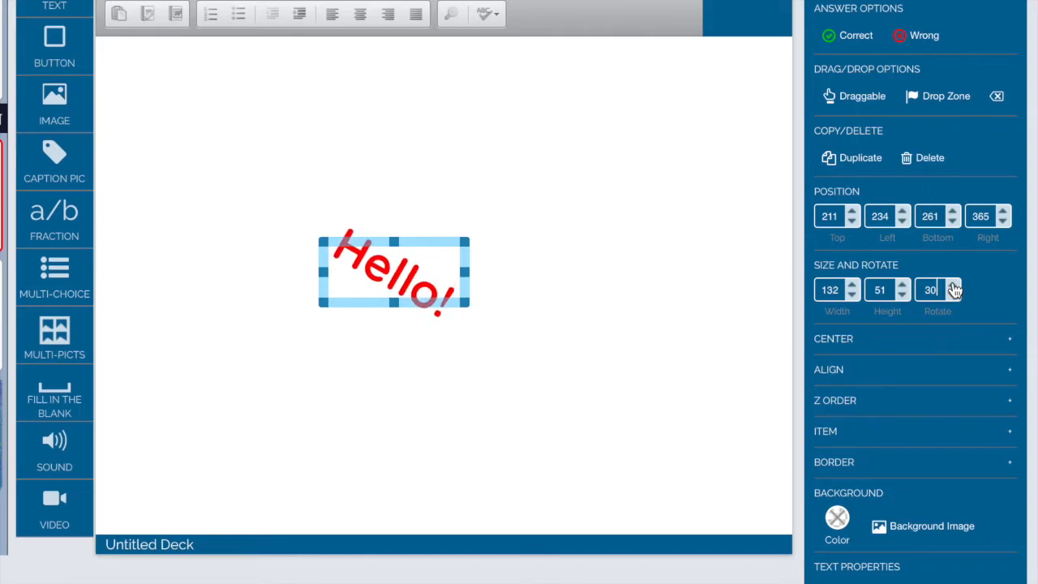
pyautogui.click(954, 285)
pyautogui.click(954, 286)
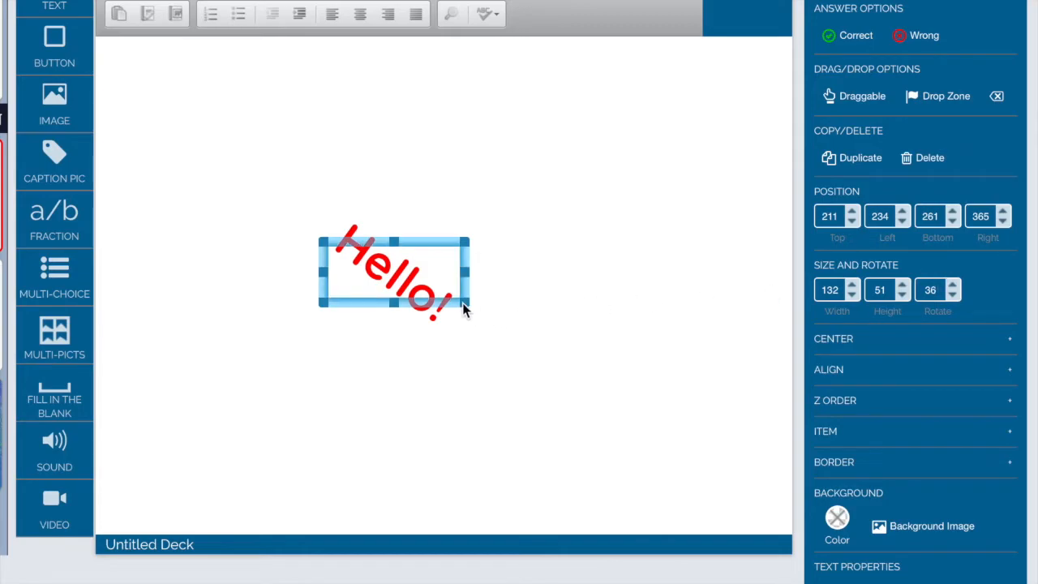
# Step: Resize the Hello! text box to about 606×410 across the card and rotate it further to 49 degrees
pyautogui.moveTo(467, 304); pyautogui.dragTo(747, 499)
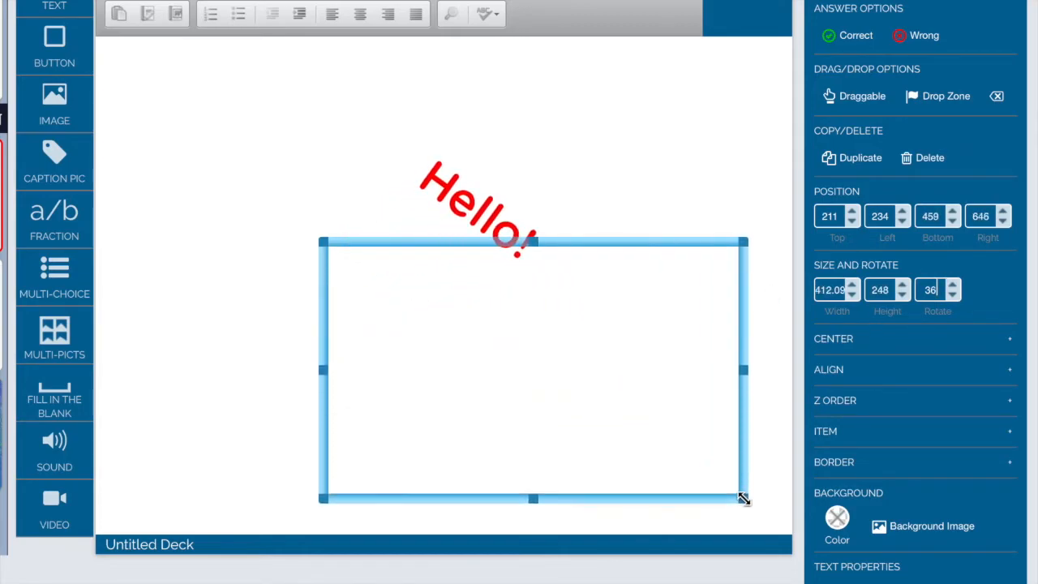
pyautogui.moveTo(323, 242); pyautogui.dragTo(128, 79)
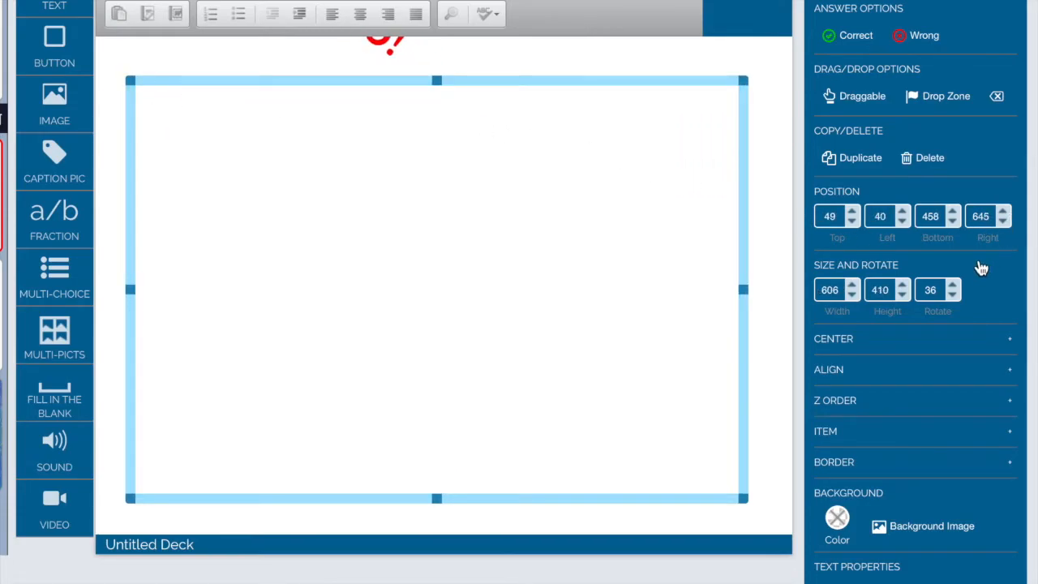
pyautogui.click(954, 285)
pyautogui.moveTo(955, 285); pyautogui.dragTo(955, 285)
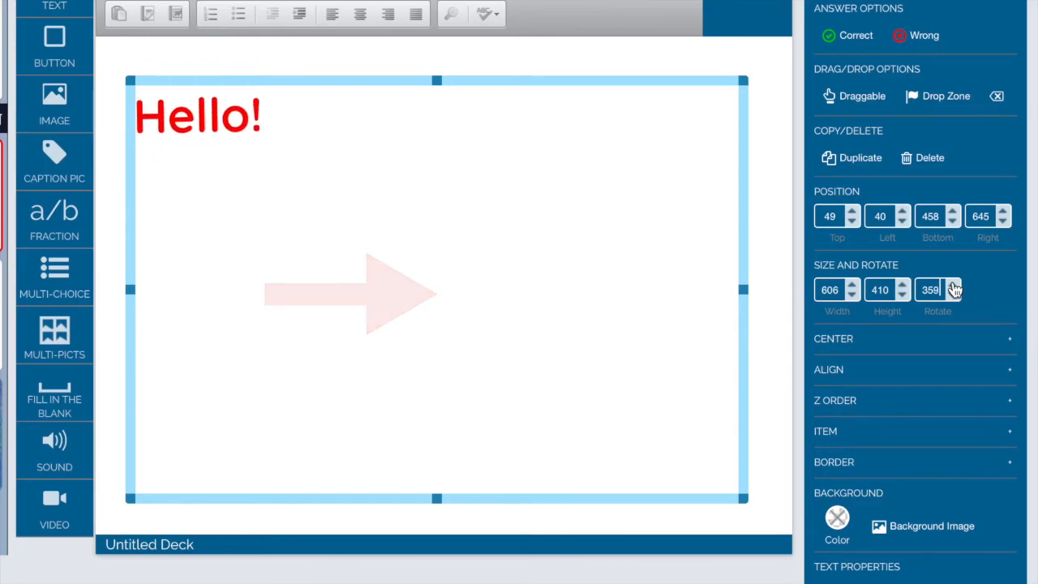